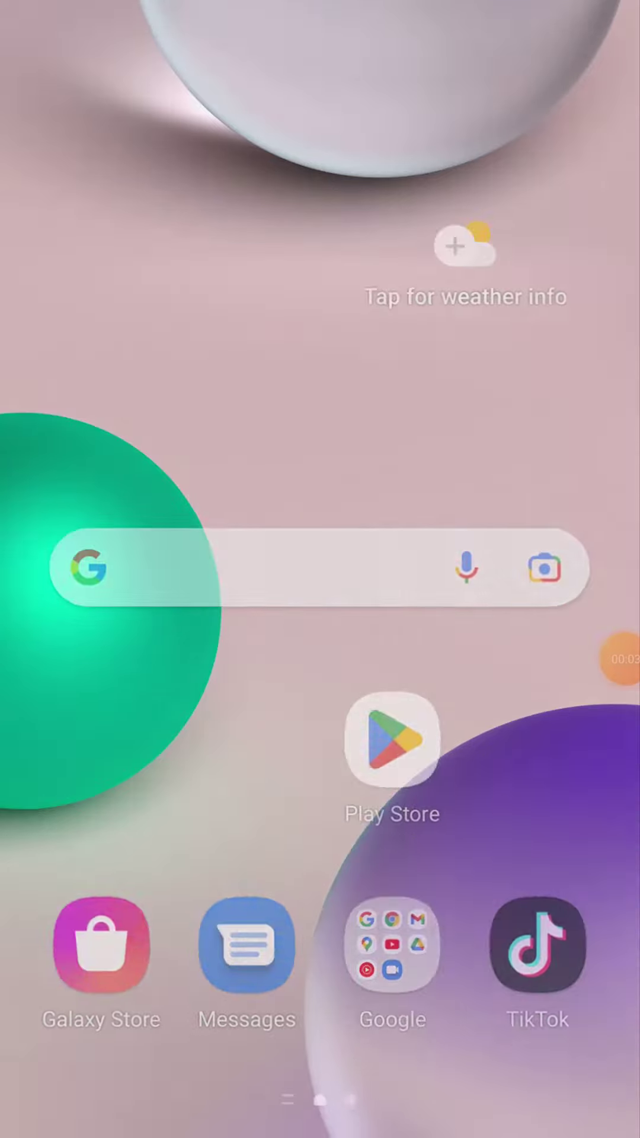
{"action": "scroll", "coordinate": [320, 712], "scroll_direction": "down", "scroll_amount": 1}
- Launch Samsung Calendar, visit Manage calendars, and show the week of 14–20 August in Week view
{"action": "left_click", "coordinate": [544, 872]}
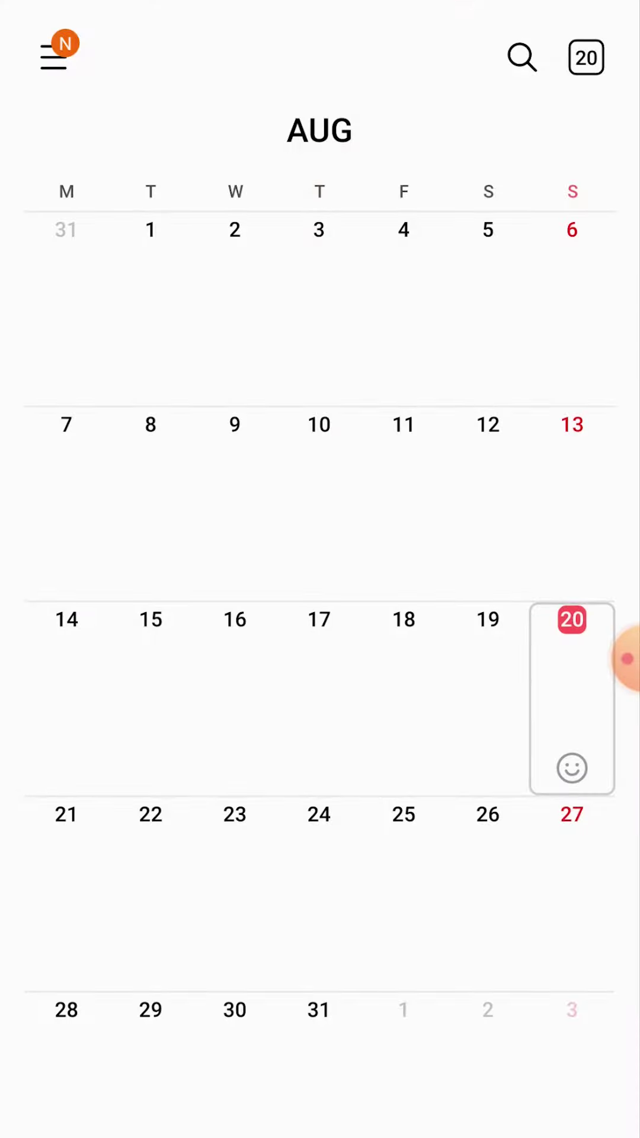
{"action": "left_click", "coordinate": [54, 56]}
{"action": "scroll", "coordinate": [268, 623], "scroll_direction": "down", "scroll_amount": 3}
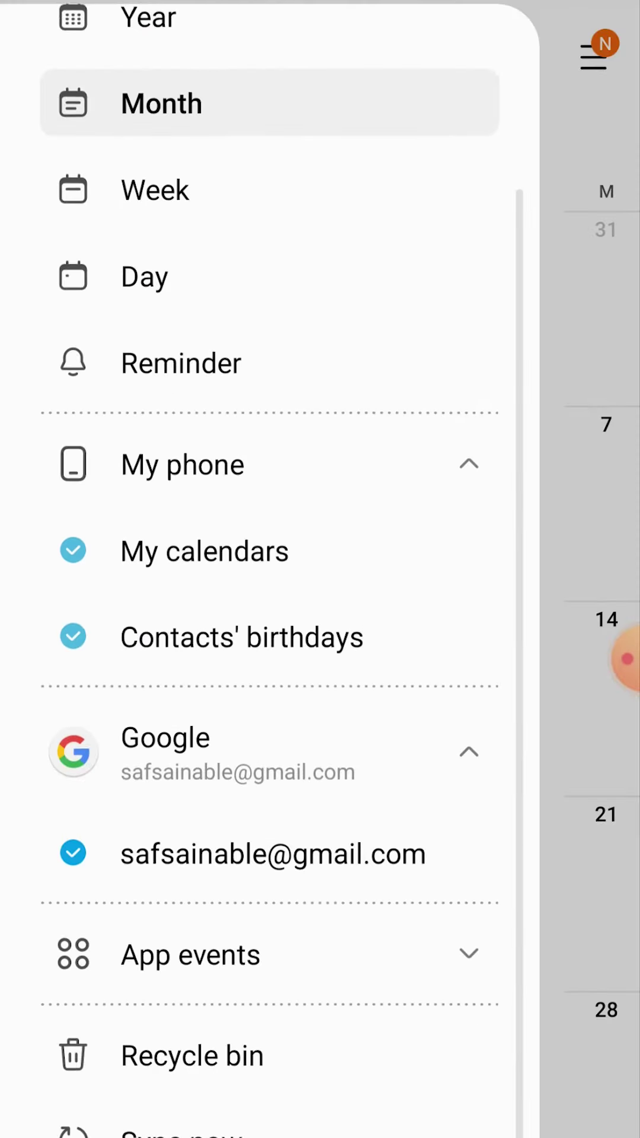
{"action": "left_click", "coordinate": [298, 1117]}
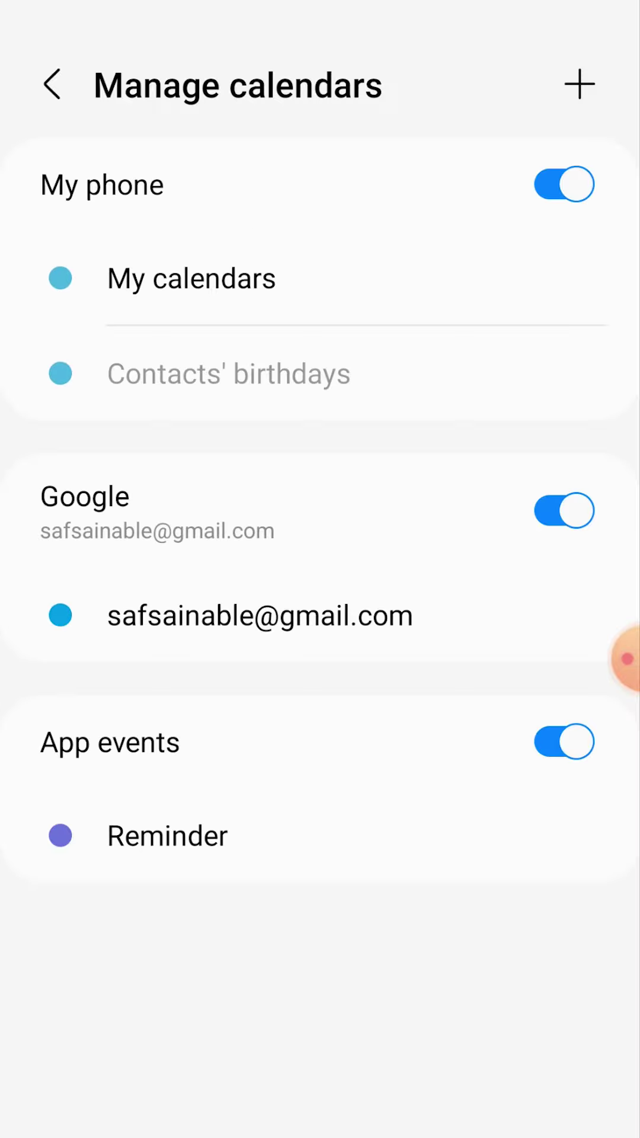
{"action": "left_click", "coordinate": [580, 85]}
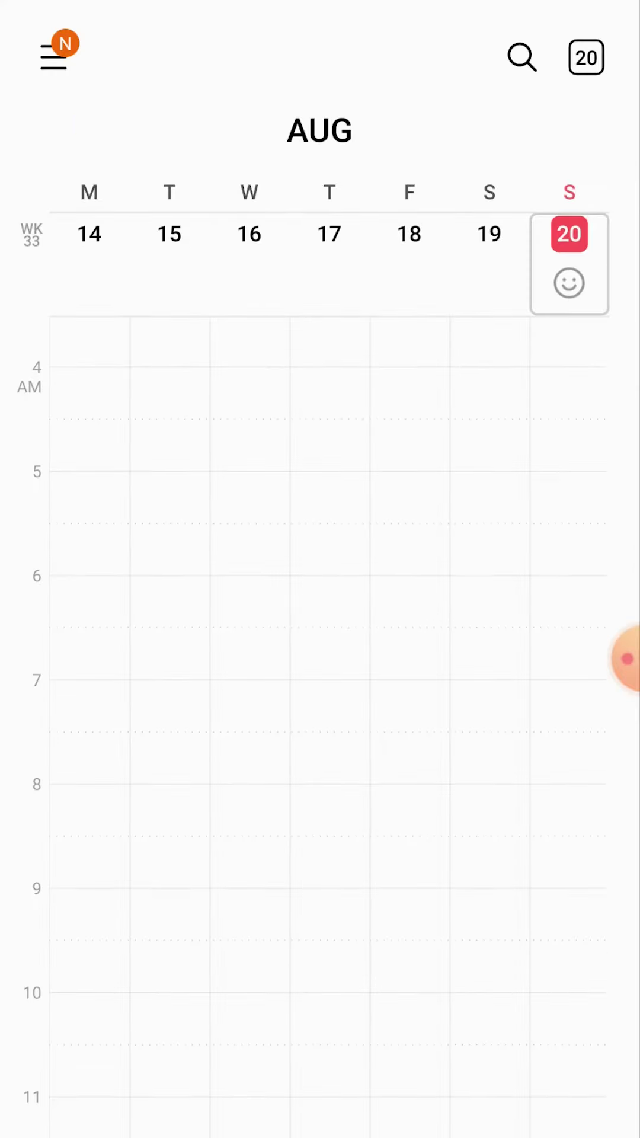
- Create EGR2207 on Tuesday 15 August, 8:00–10:00 am, located at TTA
{"action": "left_click", "coordinate": [169, 836]}
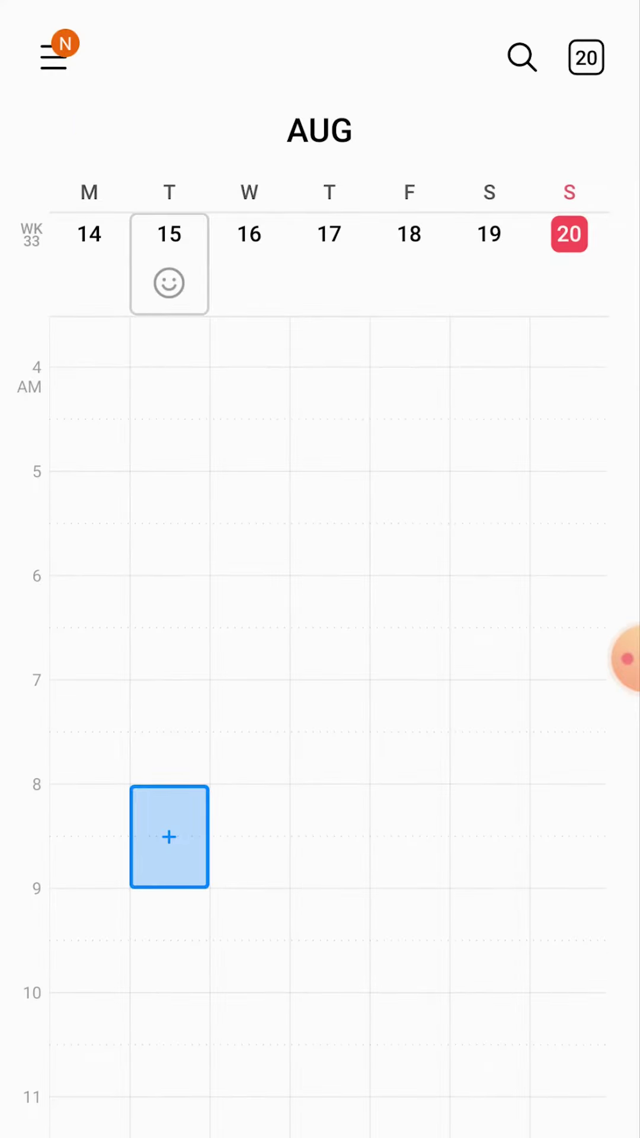
{"action": "left_click", "coordinate": [169, 837]}
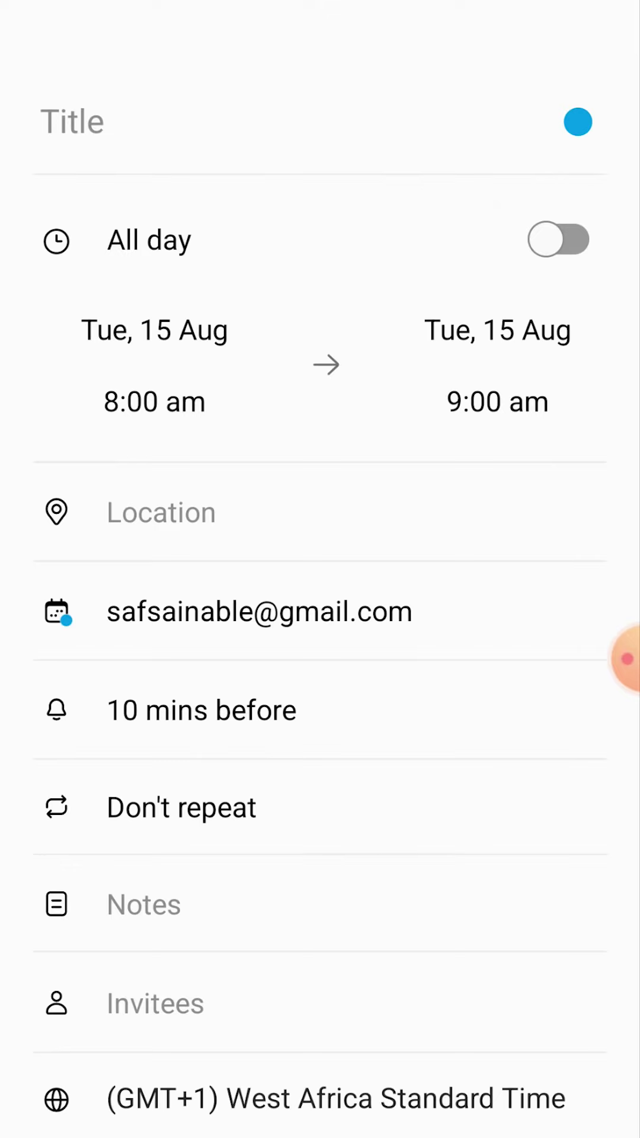
{"action": "type", "text": "EGR2207"}
{"action": "key", "text": "Escape"}
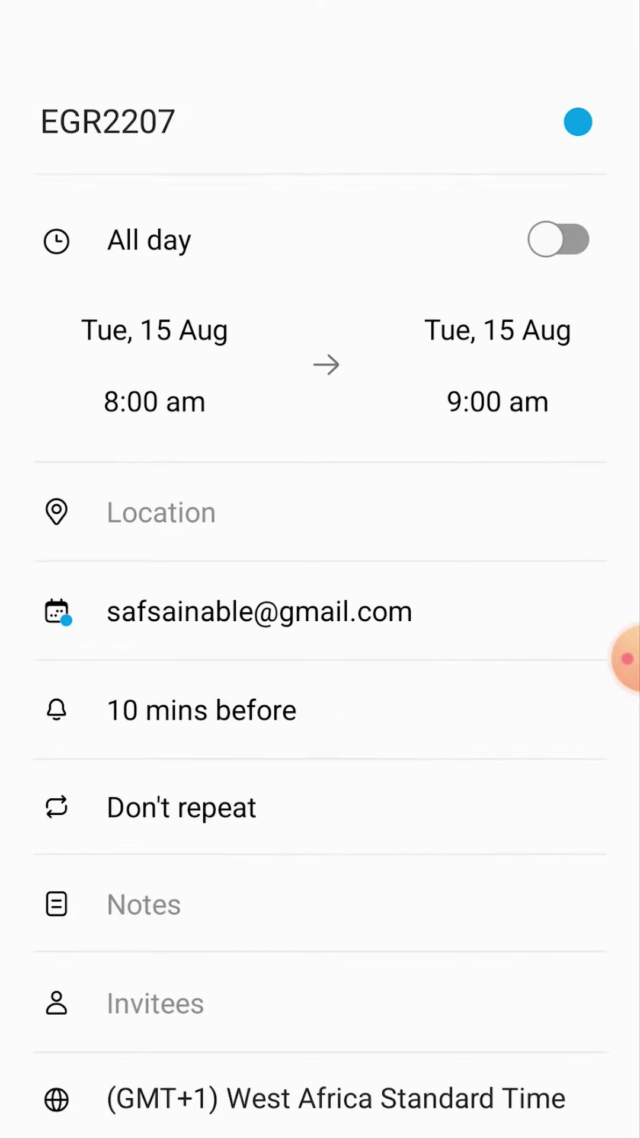
{"action": "left_click", "coordinate": [498, 402]}
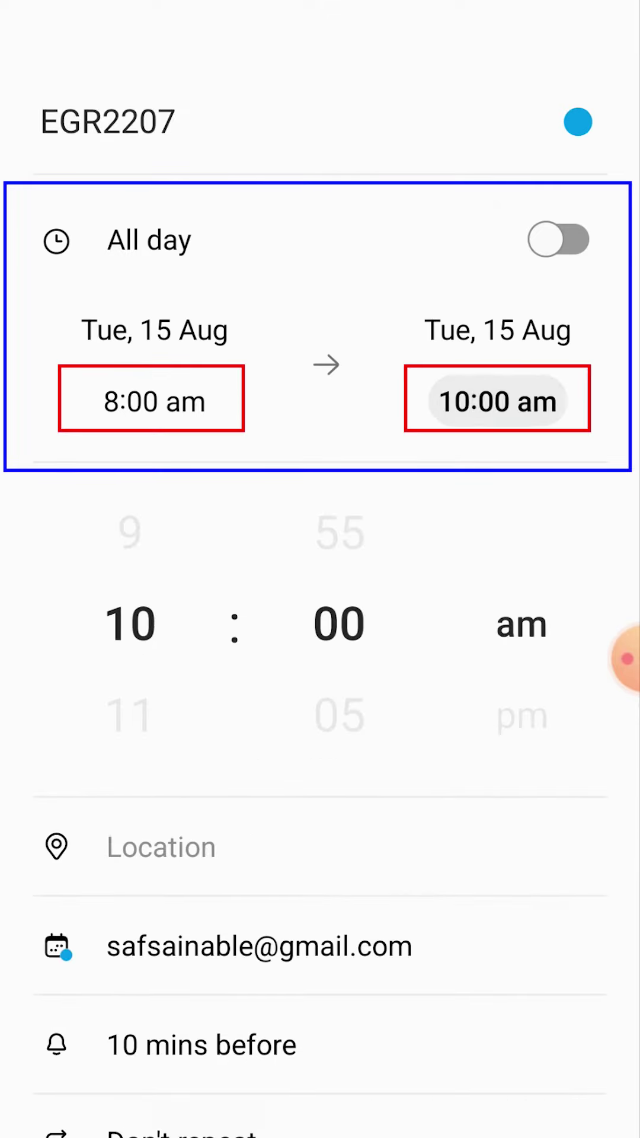
{"action": "left_click", "coordinate": [160, 847]}
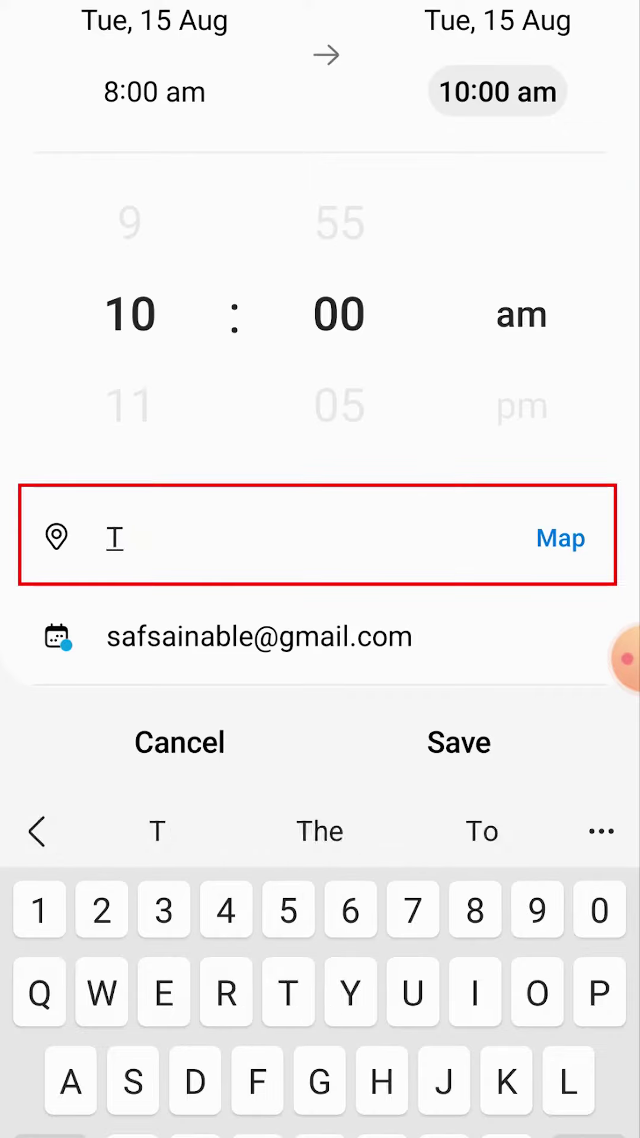
{"action": "type", "text": "TTA"}
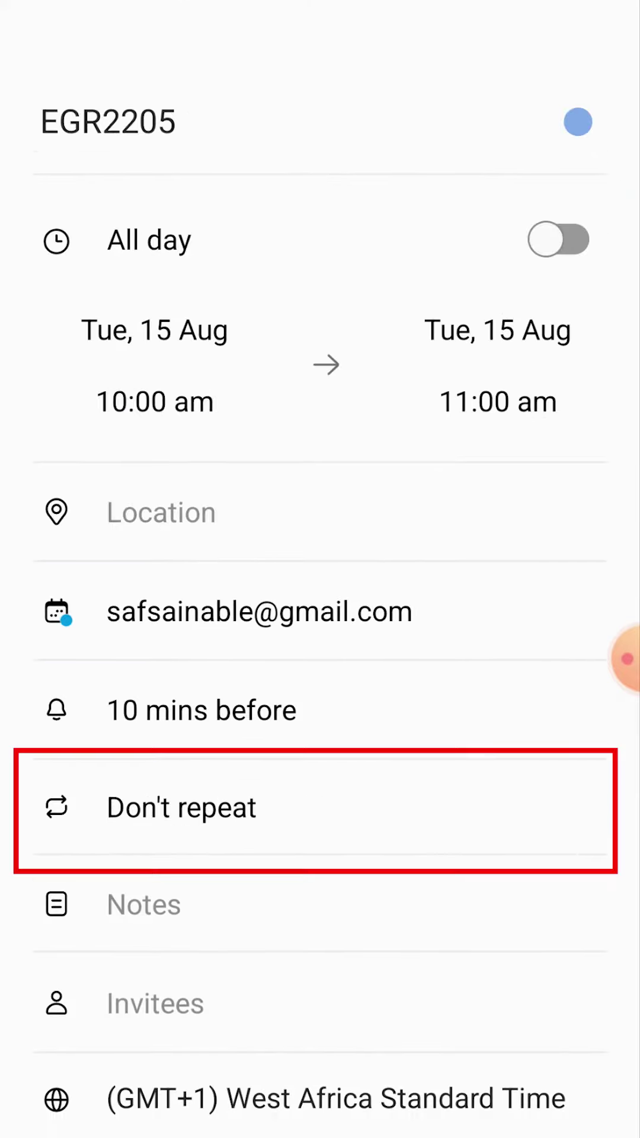
- Set EGR2207 to repeat every week until 1 December 2023
{"action": "left_click", "coordinate": [315, 808]}
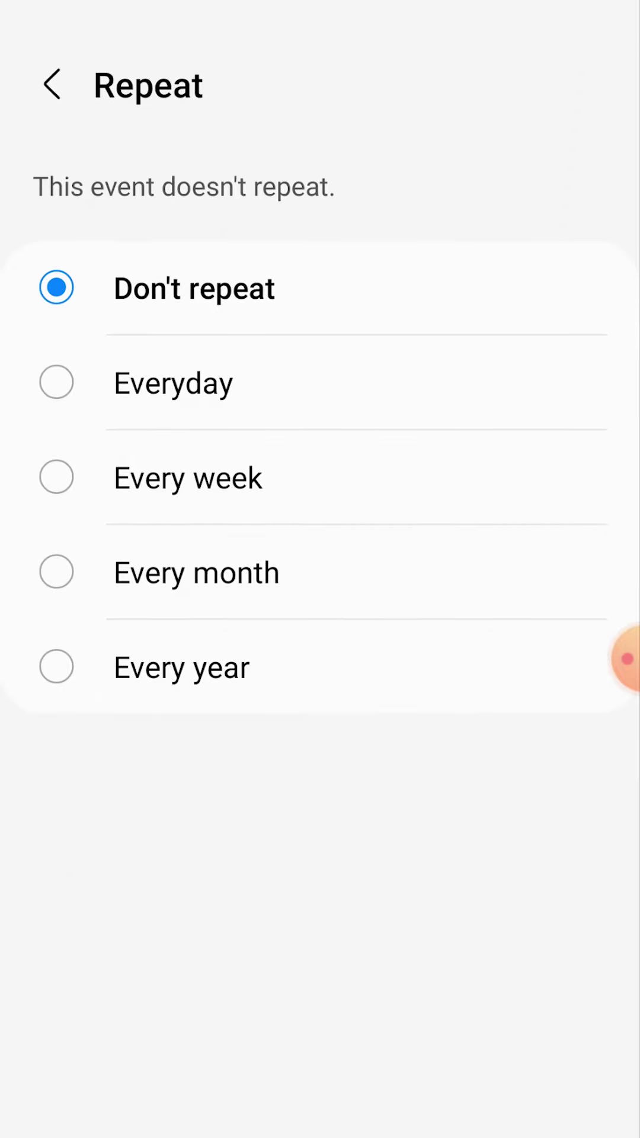
{"action": "left_click", "coordinate": [188, 478]}
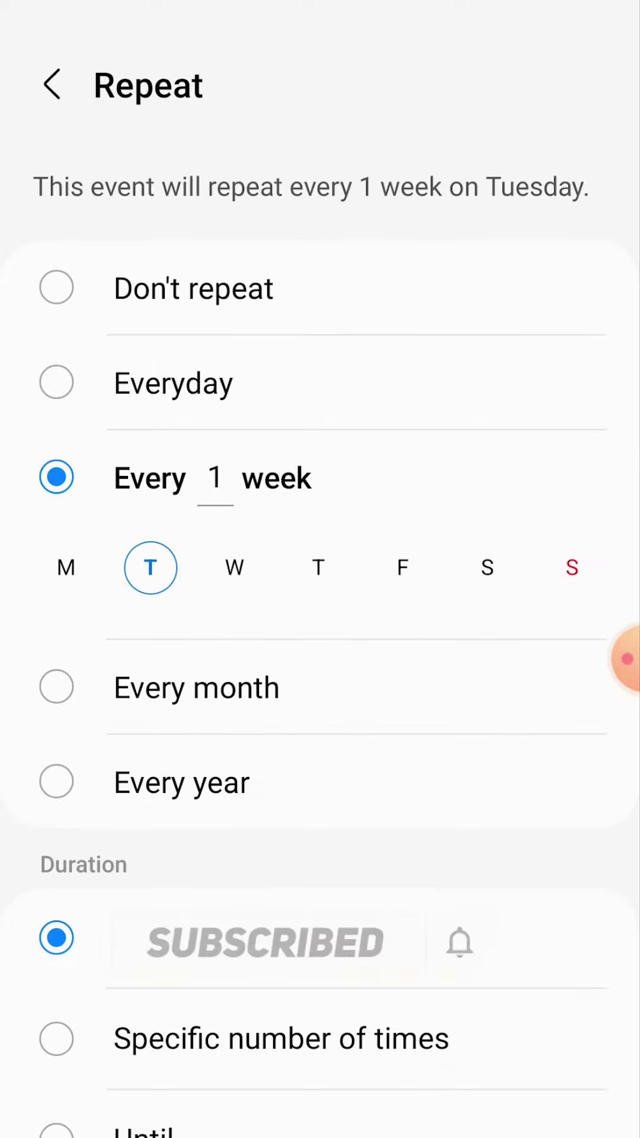
{"action": "left_click", "coordinate": [143, 1127]}
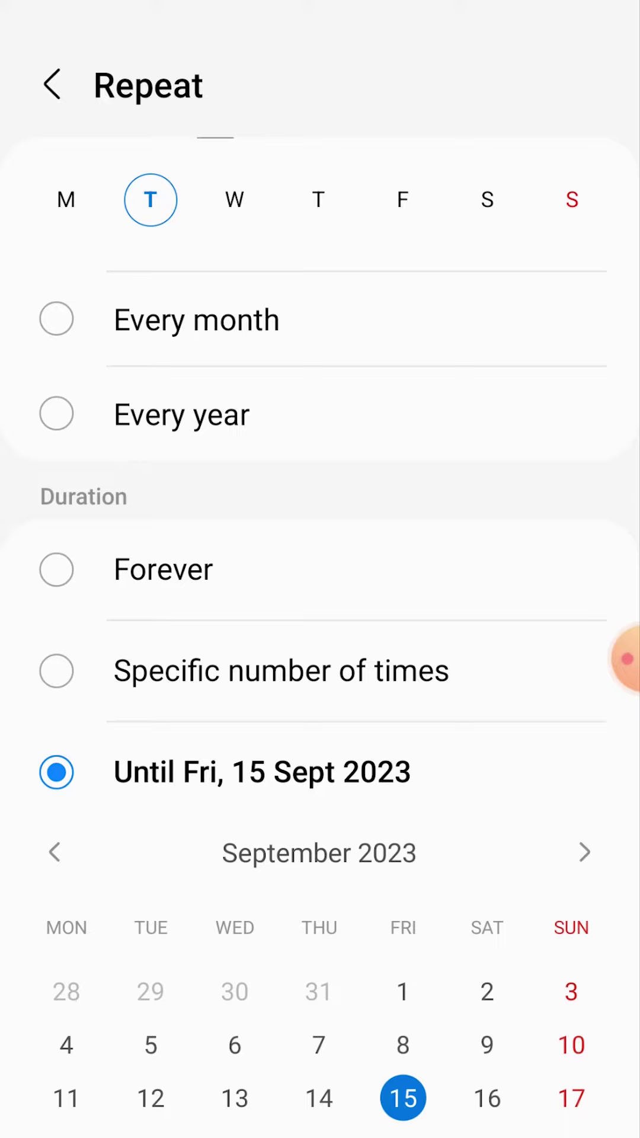
{"action": "left_click", "coordinate": [586, 853]}
{"action": "left_click", "coordinate": [586, 854]}
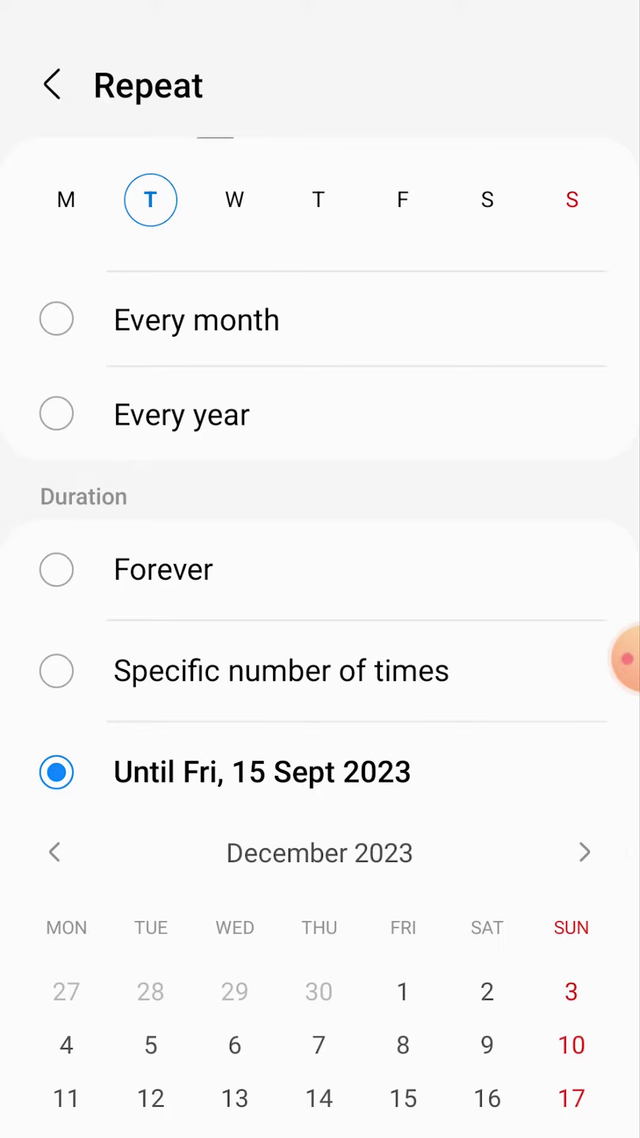
{"action": "scroll", "coordinate": [320, 570], "scroll_direction": "up", "scroll_amount": 5}
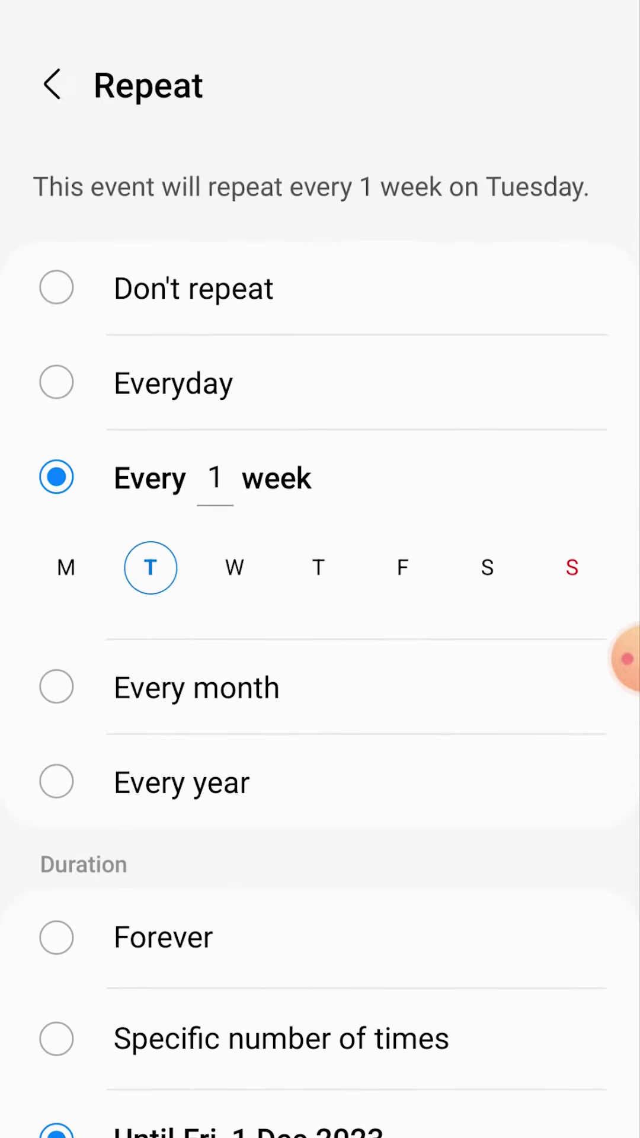
{"action": "left_click", "coordinate": [52, 85]}
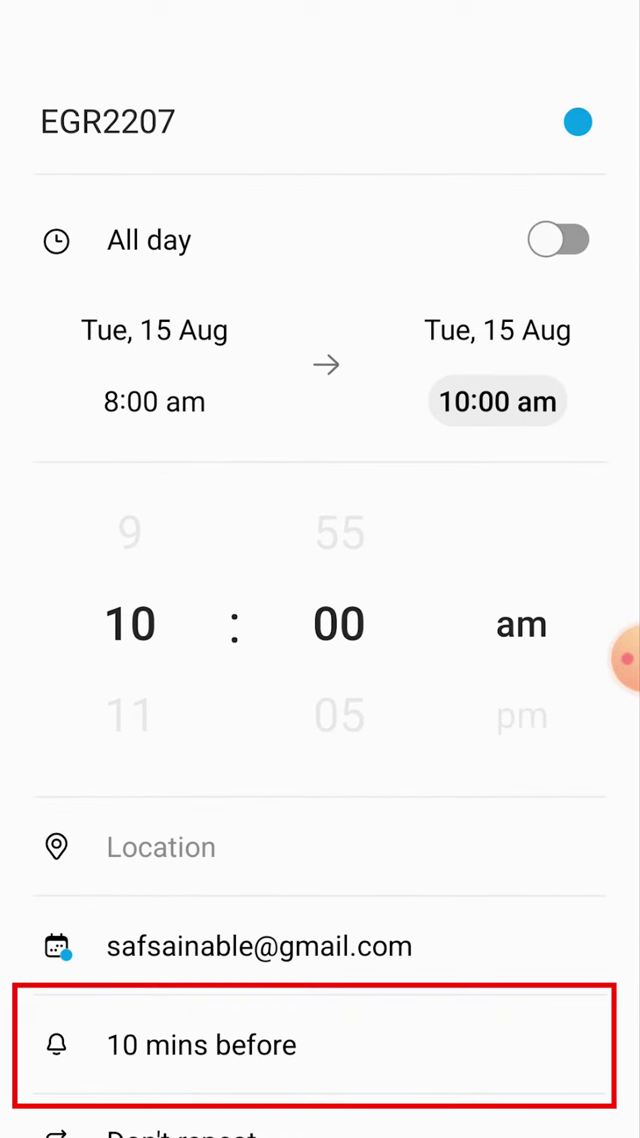
- Set EGR2207's alerts to 'At time of event' and '10 mins before'
{"action": "left_click", "coordinate": [201, 1045]}
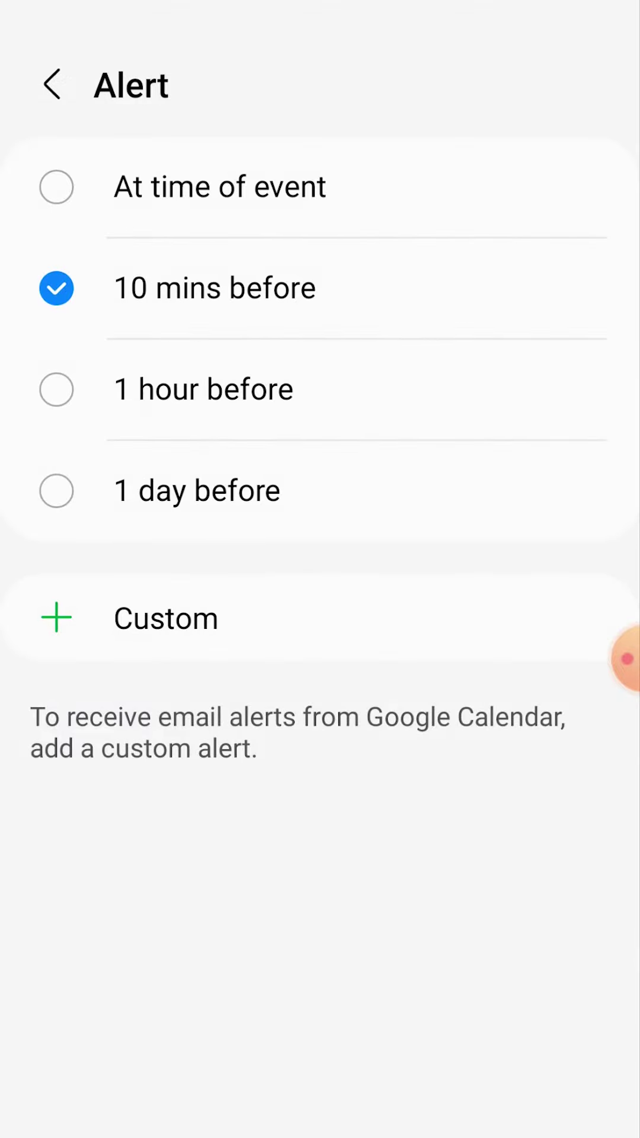
{"action": "left_click", "coordinate": [57, 390]}
{"action": "left_click", "coordinate": [320, 288]}
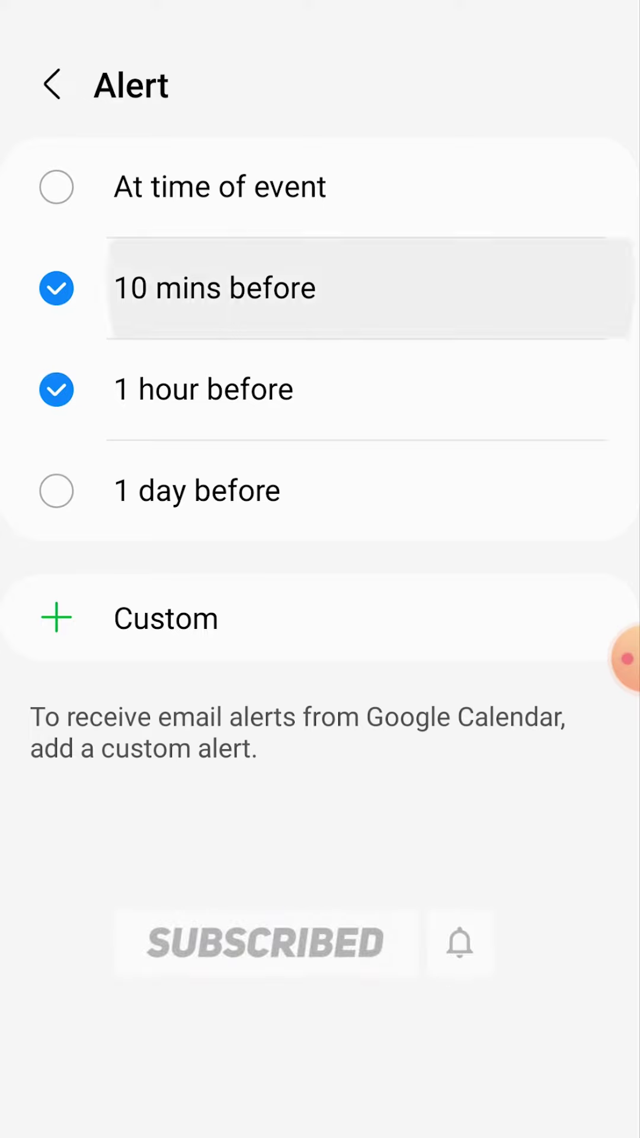
{"action": "left_click", "coordinate": [320, 288]}
{"action": "left_click", "coordinate": [321, 389]}
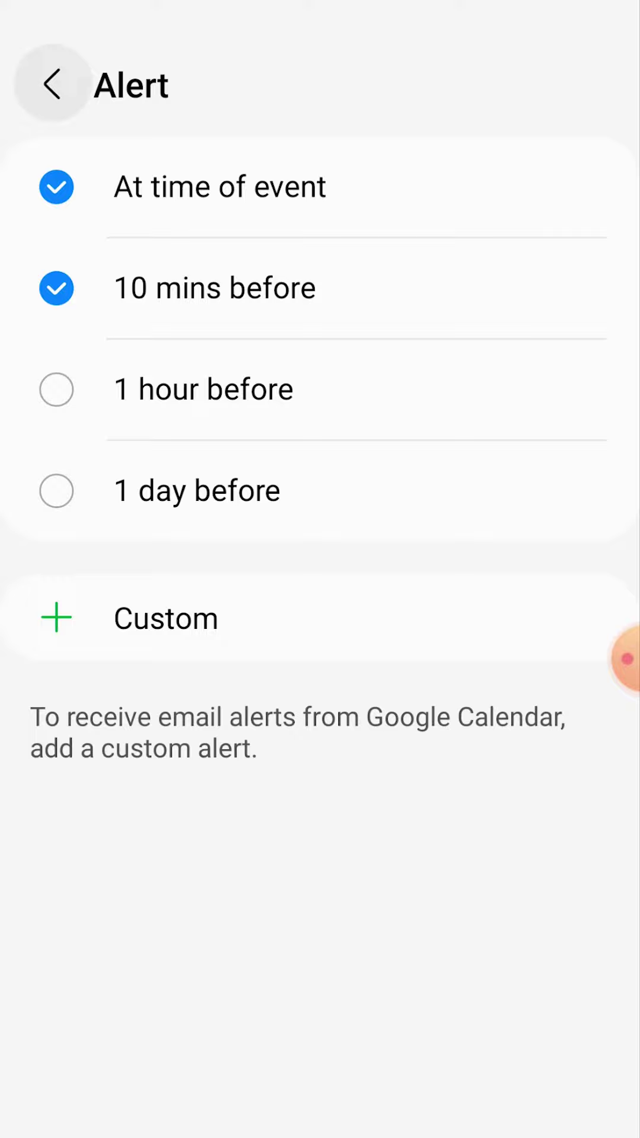
- Give EGR2207 the light periwinkle blue colour and save the event
{"action": "left_click", "coordinate": [52, 84]}
{"action": "left_click", "coordinate": [576, 121]}
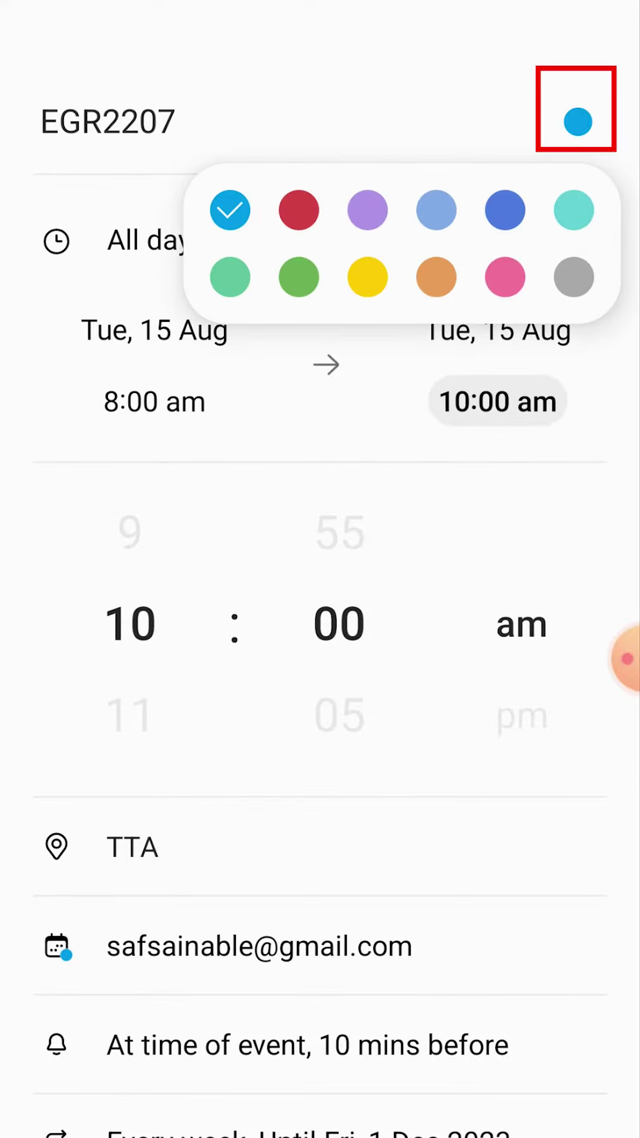
{"action": "left_click", "coordinate": [437, 211]}
{"action": "scroll", "coordinate": [320, 622], "scroll_direction": "down", "scroll_amount": 4}
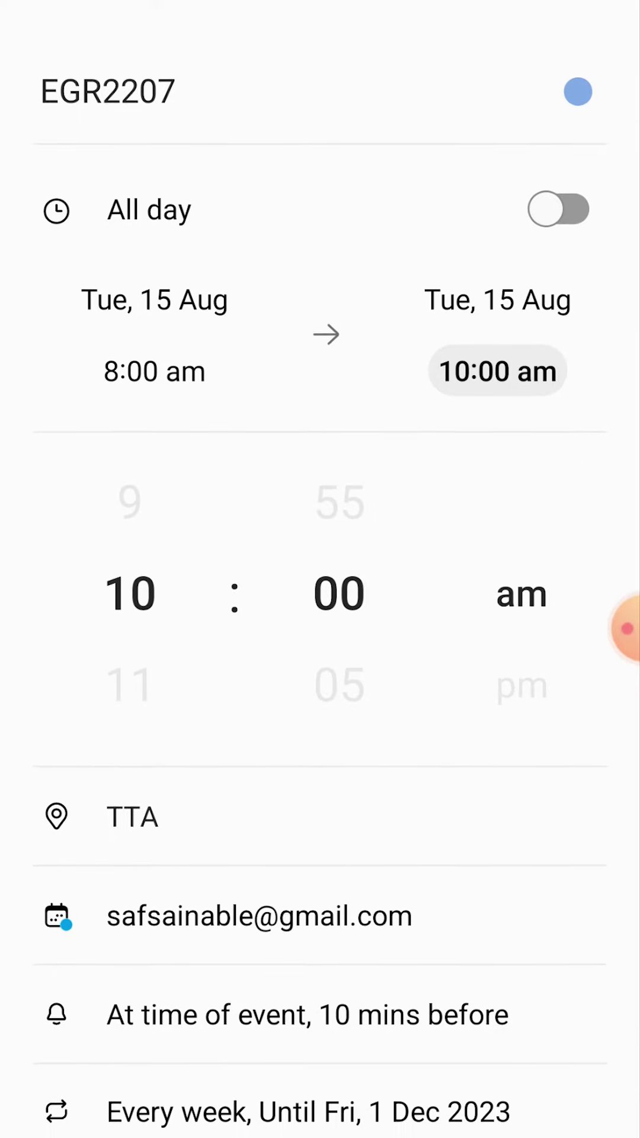
{"action": "left_click", "coordinate": [458, 1094]}
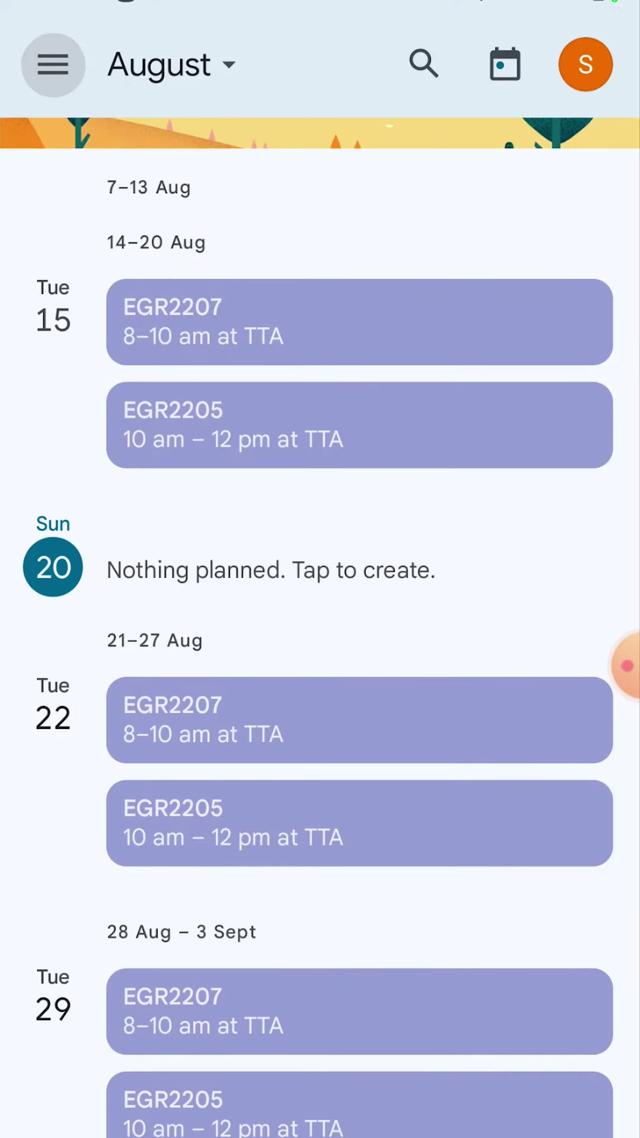
- Switch Google Calendar to Week view for 14–20 August, showing Tuesday's EGR2207 and EGR2205
{"action": "left_click", "coordinate": [53, 64]}
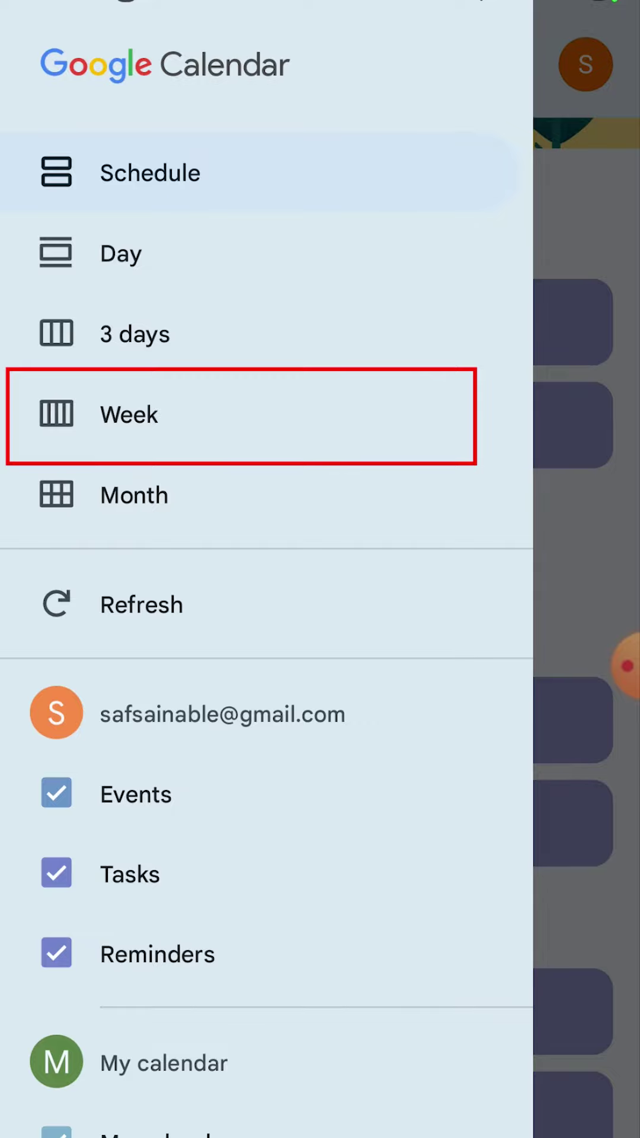
{"action": "left_click", "coordinate": [129, 415]}
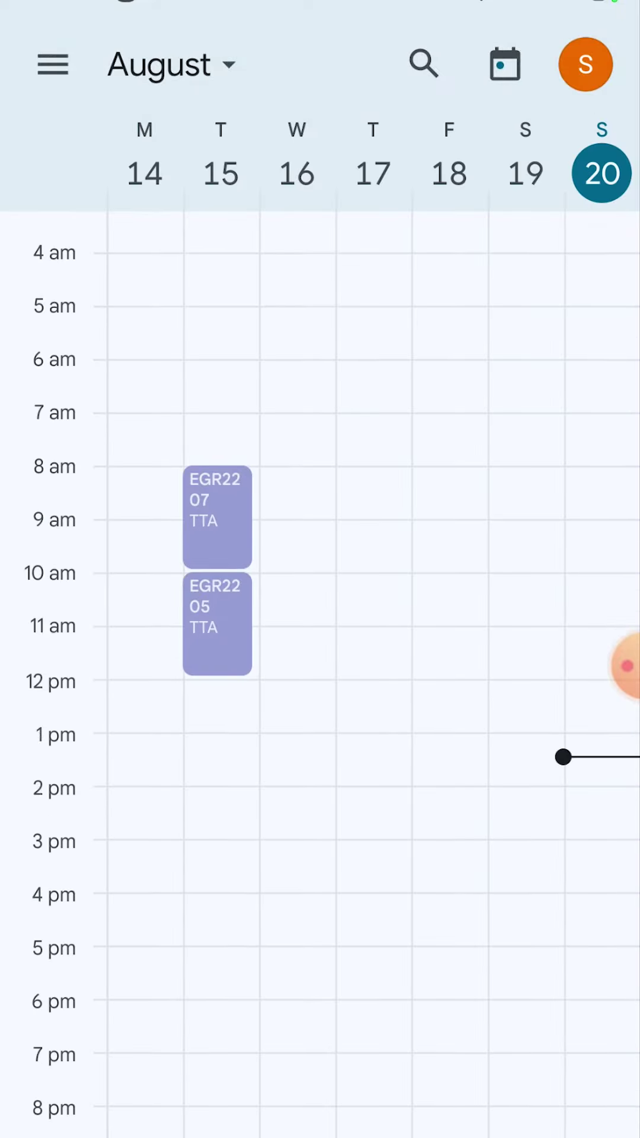
{"action": "scroll", "coordinate": [320, 676], "scroll_direction": "down", "scroll_amount": 3}
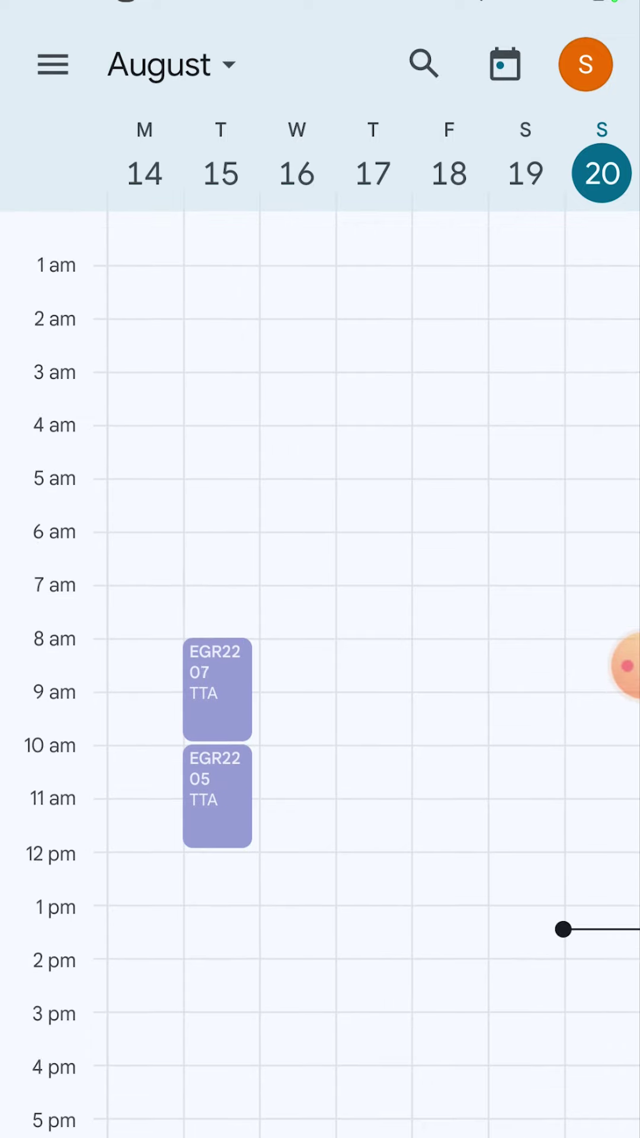
- Draft an EGR2301 event on Thursday 17 August from 8:00 to 10:00 am
{"action": "left_click", "coordinate": [373, 466]}
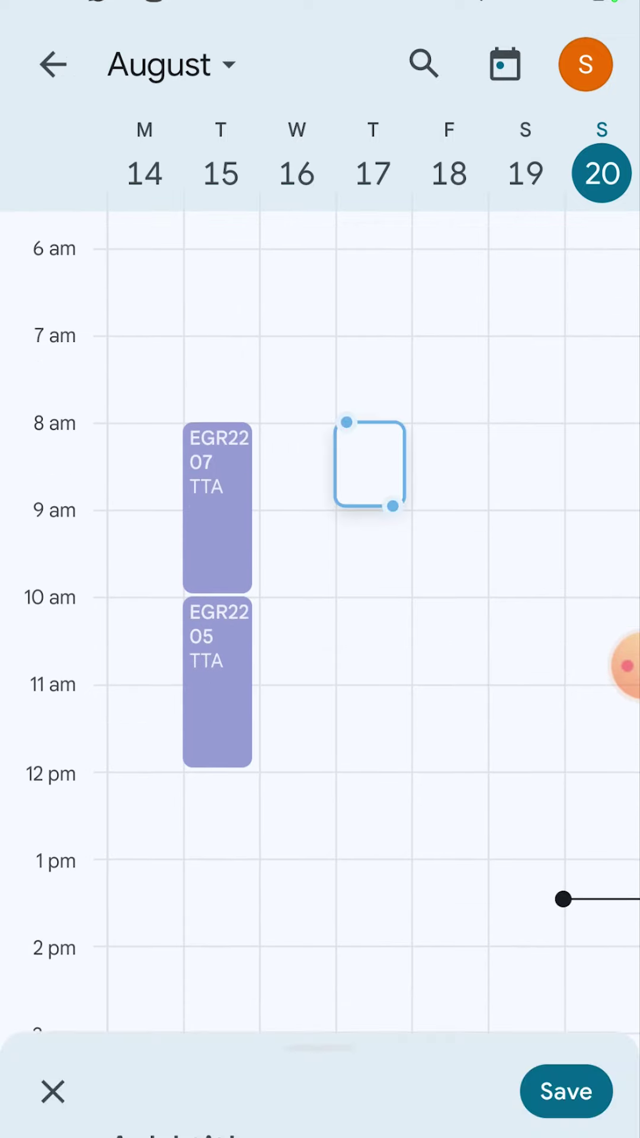
{"action": "left_click_drag", "start_coordinate": [320, 1067], "coordinate": [320, 89]}
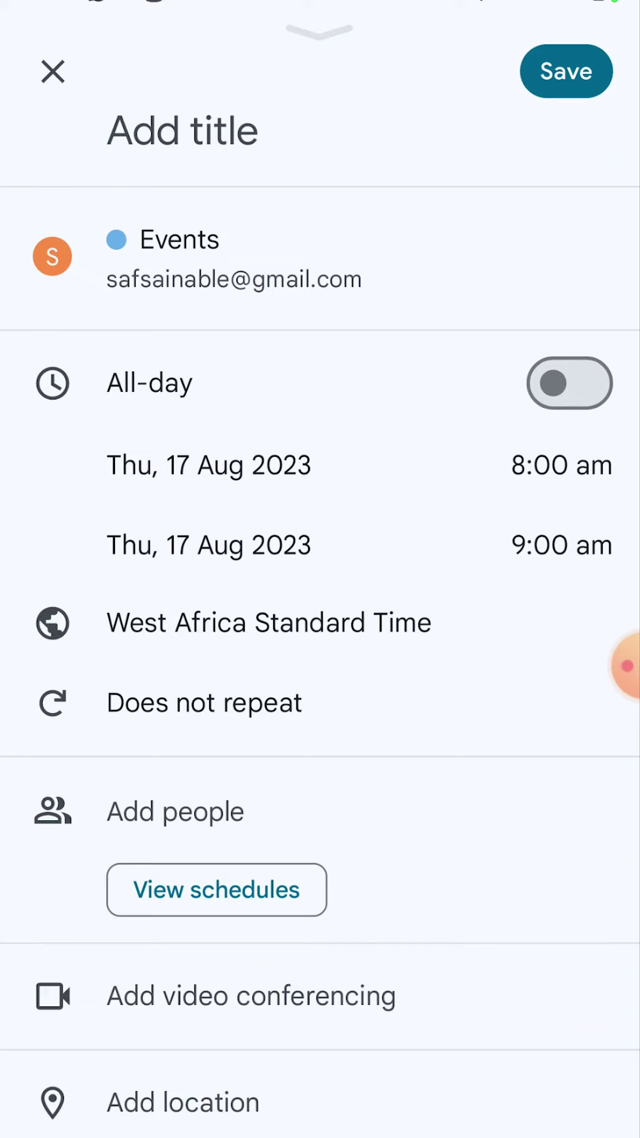
{"action": "left_click", "coordinate": [183, 131]}
{"action": "type", "text": "EGR"}
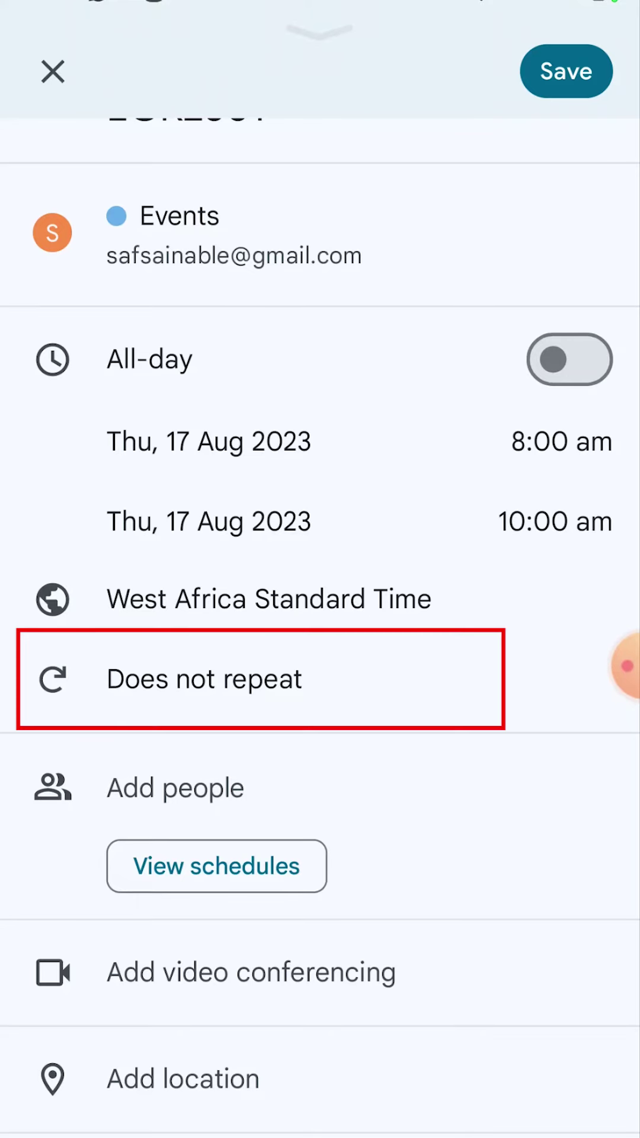
- Apply a custom weekly Thursday recurrence ending after 13 occurrences
{"action": "left_click", "coordinate": [205, 679]}
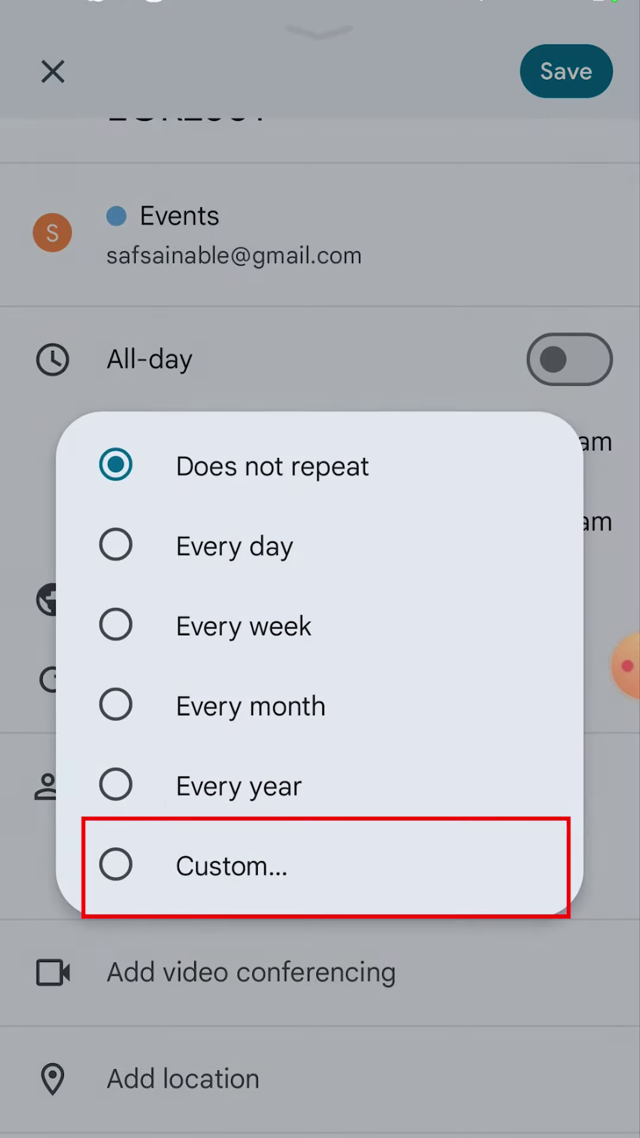
{"action": "left_click", "coordinate": [231, 866]}
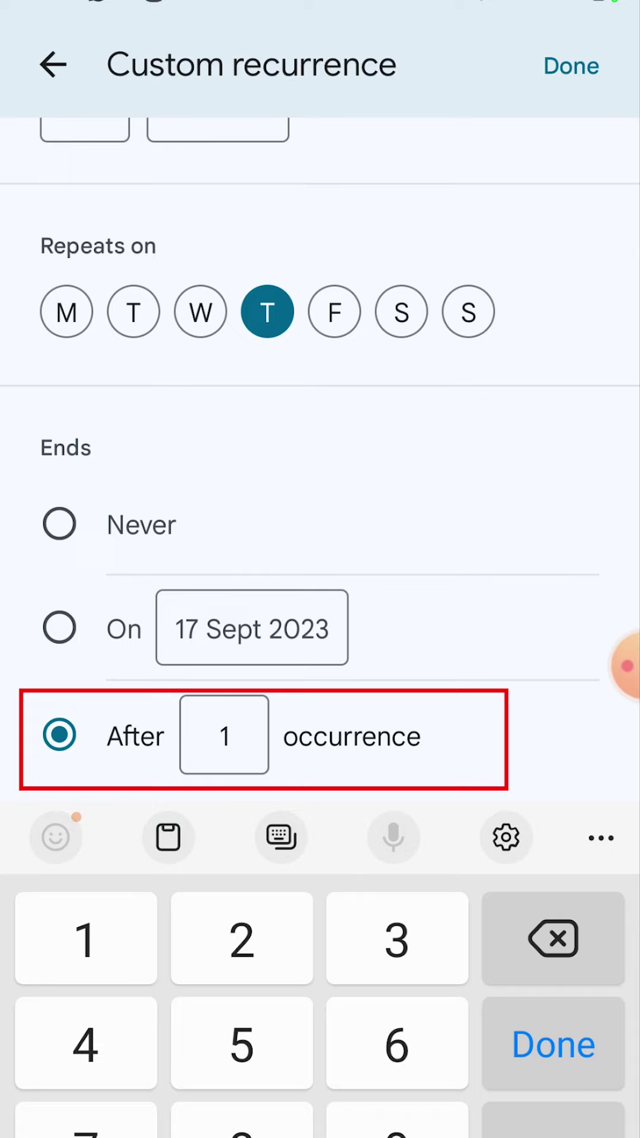
{"action": "left_click", "coordinate": [86, 939]}
{"action": "left_click", "coordinate": [396, 940]}
{"action": "type", "text": "3"}
{"action": "left_click", "coordinate": [554, 1044]}
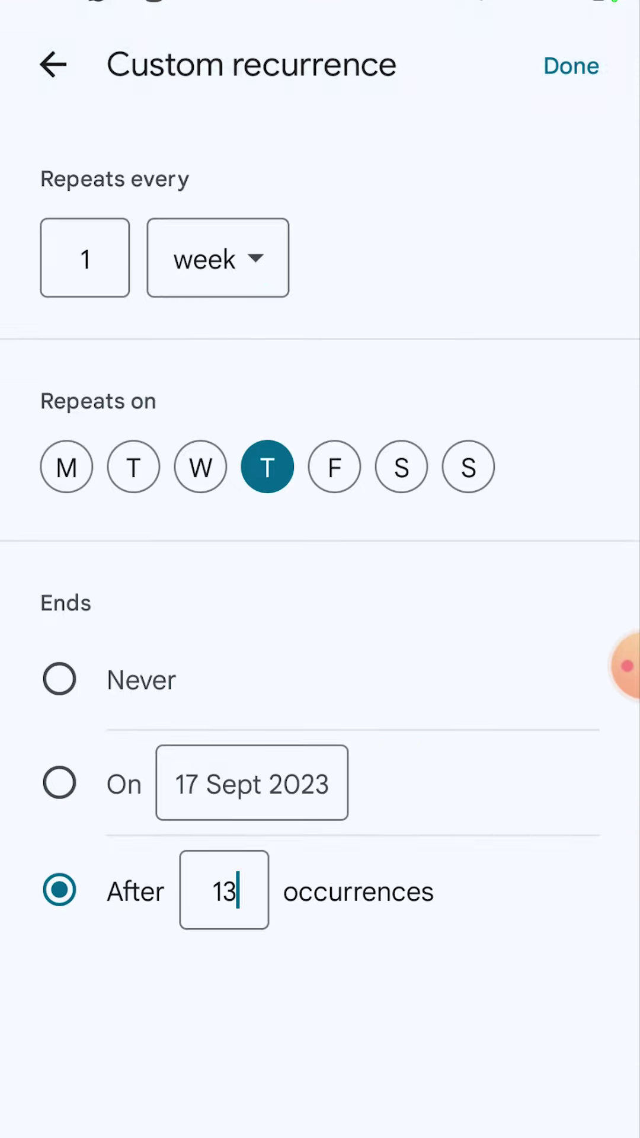
{"action": "left_click", "coordinate": [571, 66]}
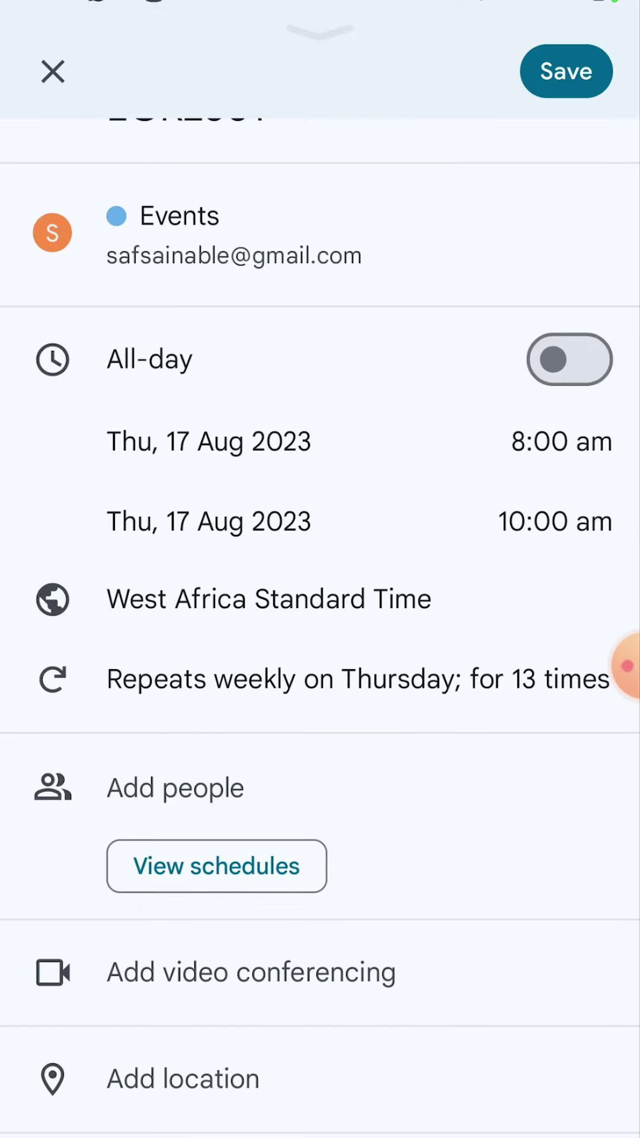
{"action": "scroll", "coordinate": [320, 569], "scroll_direction": "up", "scroll_amount": 1}
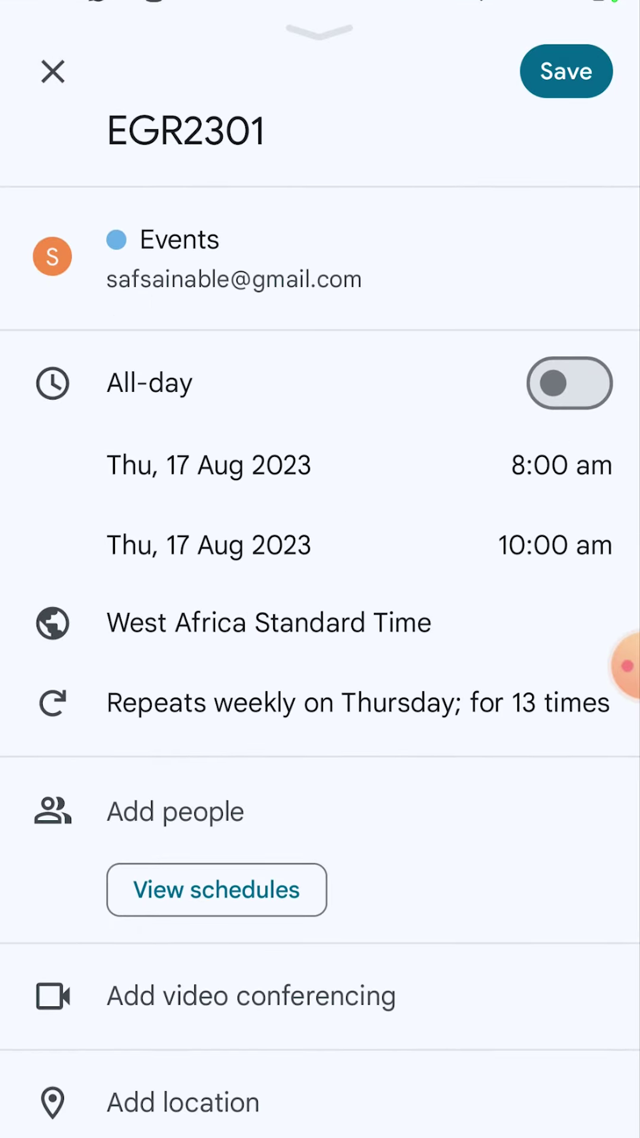
{"action": "scroll", "coordinate": [321, 569], "scroll_direction": "down", "scroll_amount": 4}
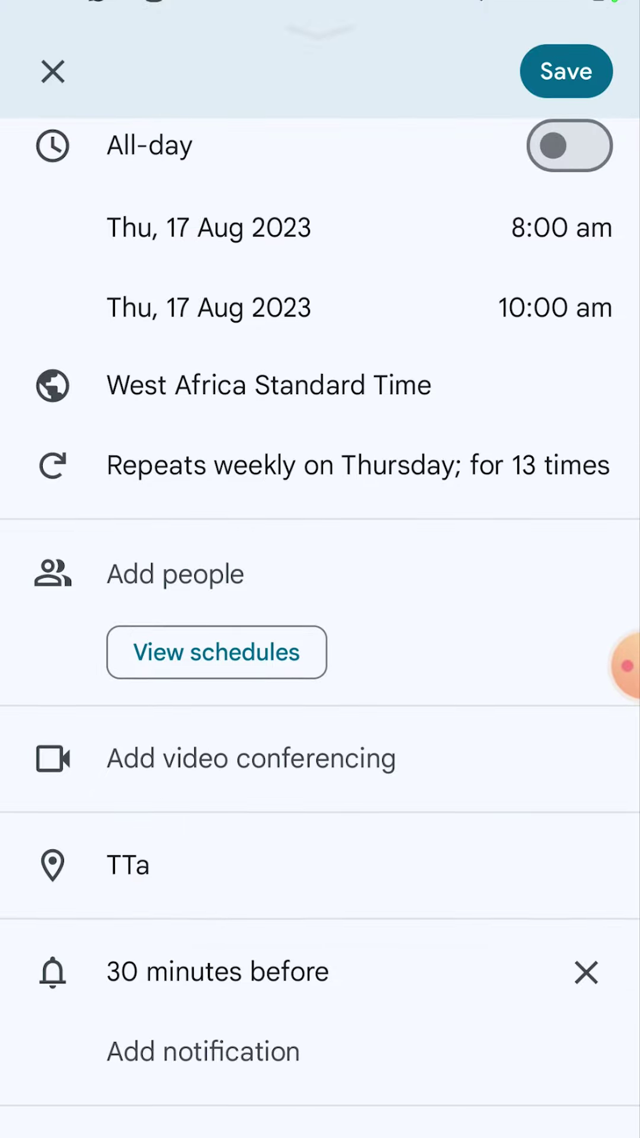
- Set EGR2301's notification to 10 minutes before and its colour to Tomato
{"action": "left_click", "coordinate": [203, 1051]}
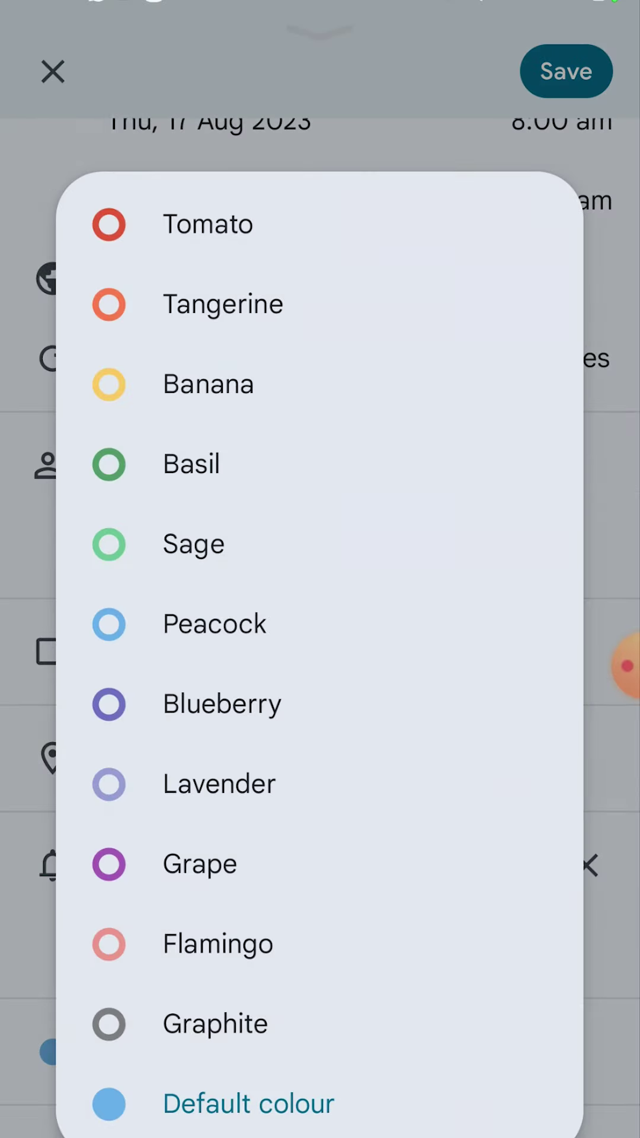
{"action": "left_click", "coordinate": [320, 225]}
{"action": "type", "text": "Lecture"}
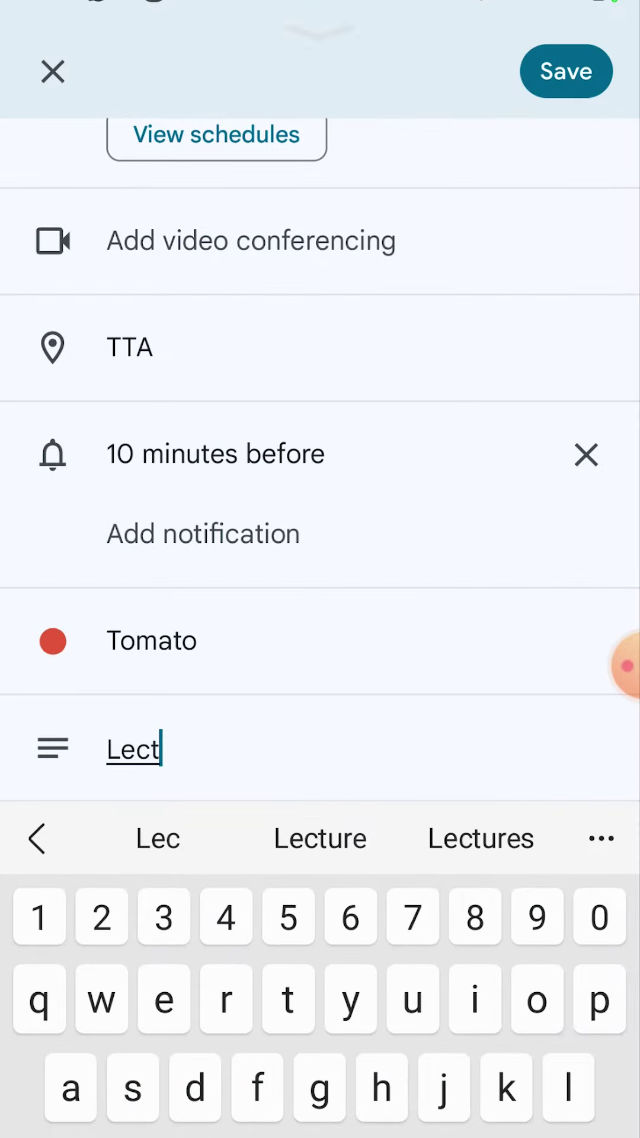